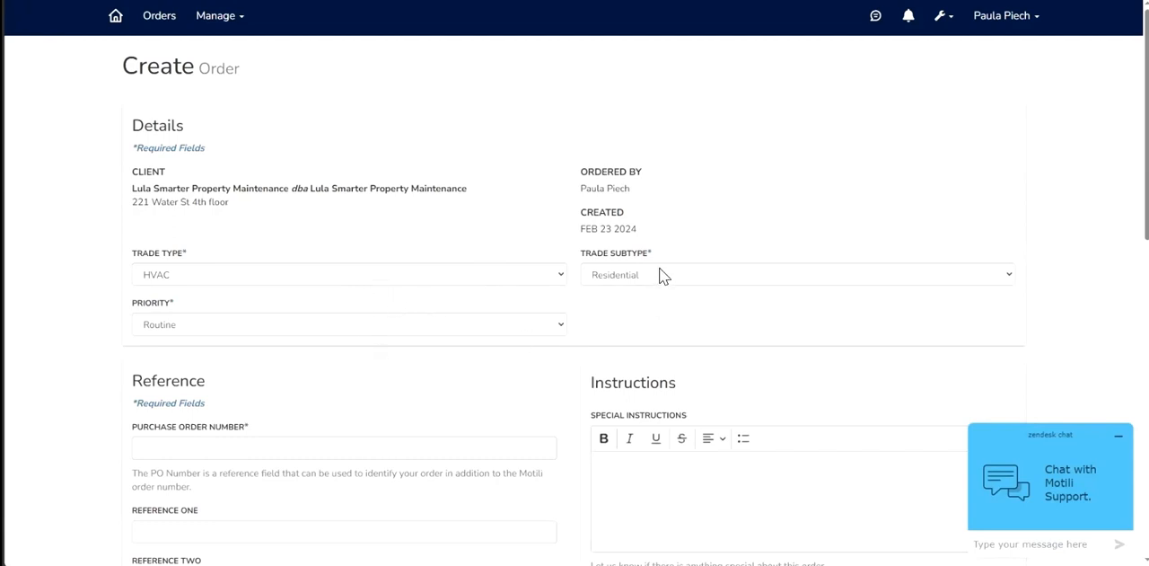
# - Set the order's trade type to HVAC, priority to Routine and trade subtype to Residential
pyautogui.scroll(-1, 372, 287)
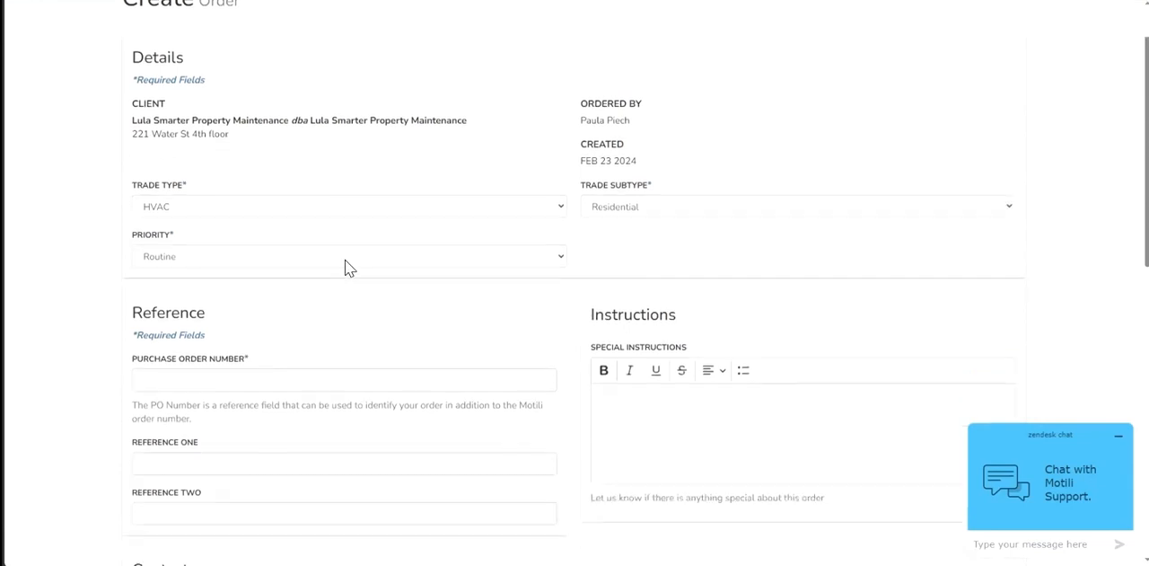
pyautogui.click(279, 194)
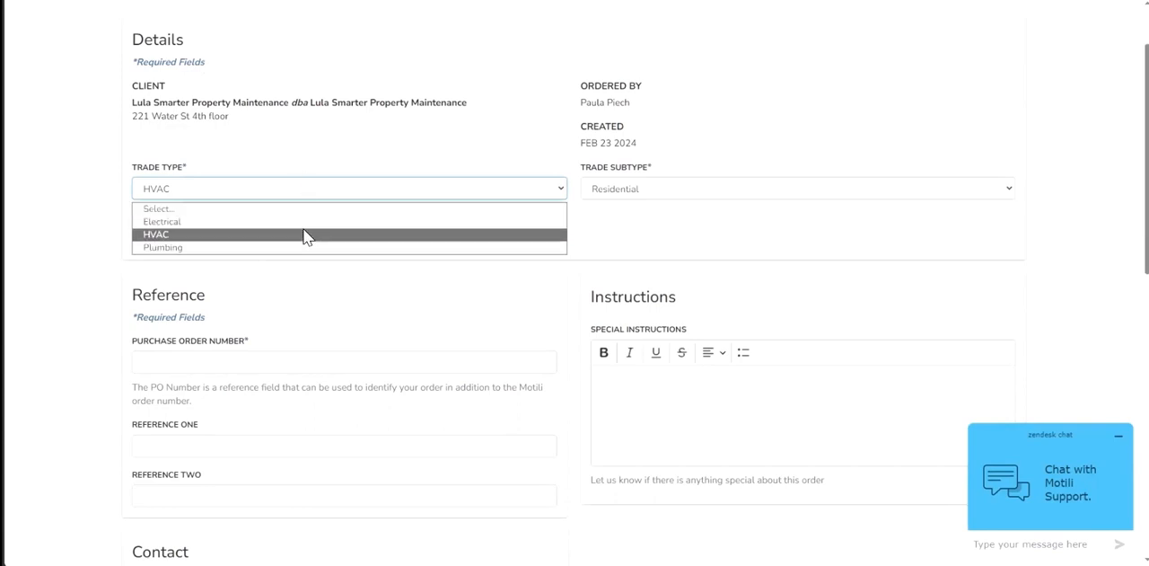
pyautogui.click(261, 236)
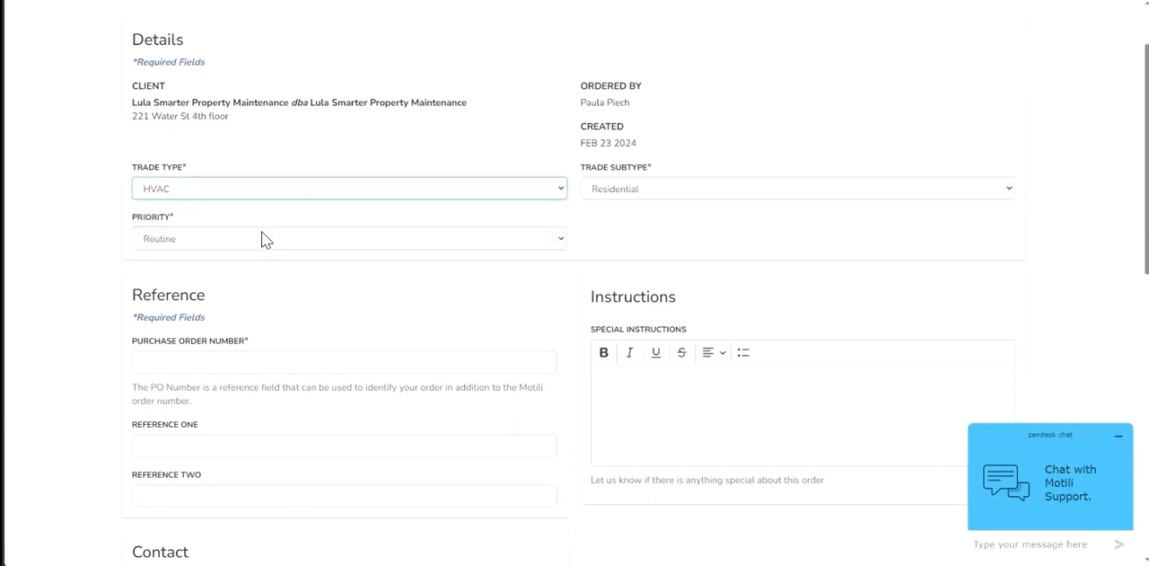
pyautogui.click(267, 243)
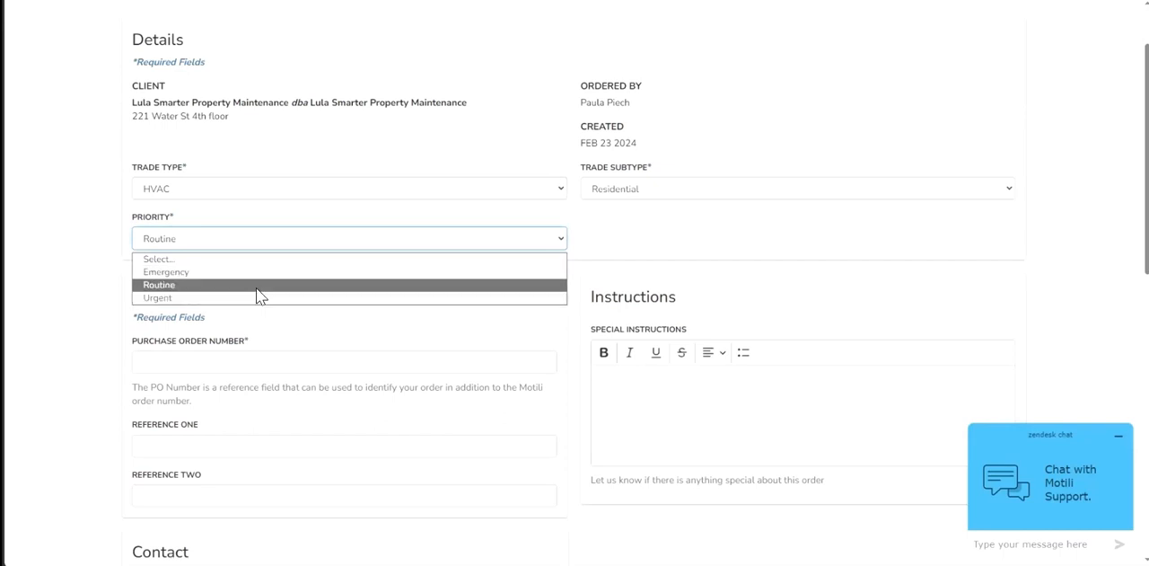
pyautogui.click(256, 286)
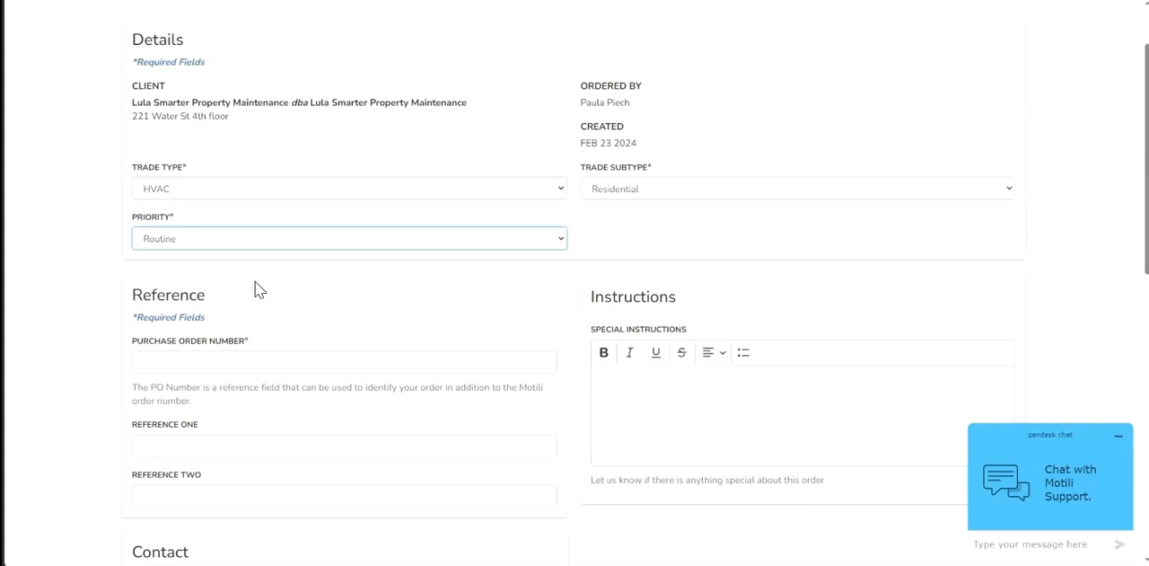
pyautogui.click(715, 193)
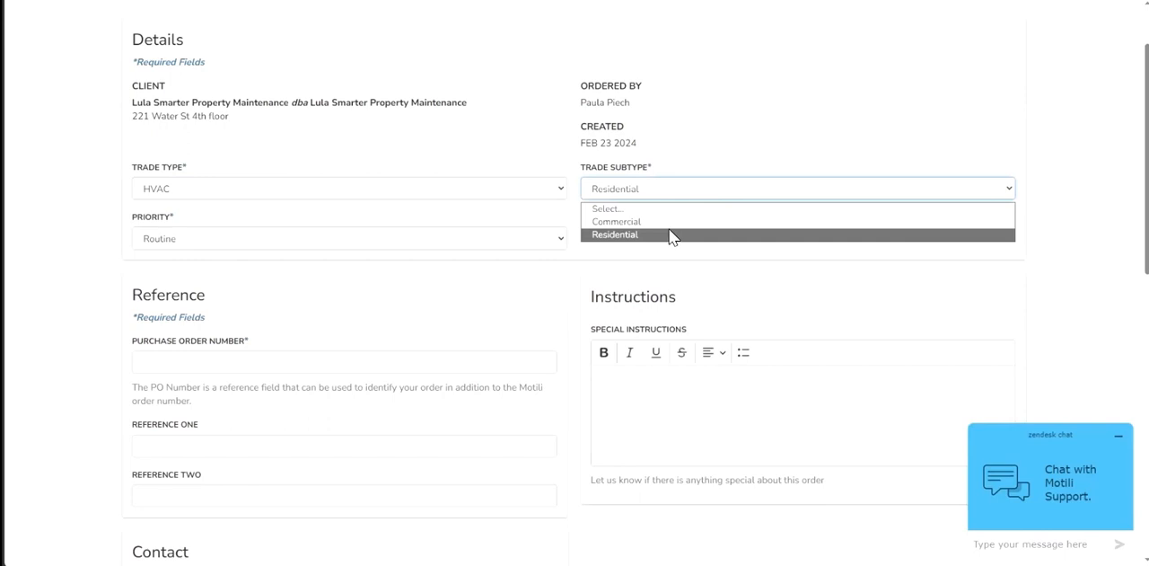
pyautogui.click(614, 235)
# - Examine the required fields in the Reference and Contact sections of the order form
pyautogui.scroll(-2, 610, 238)
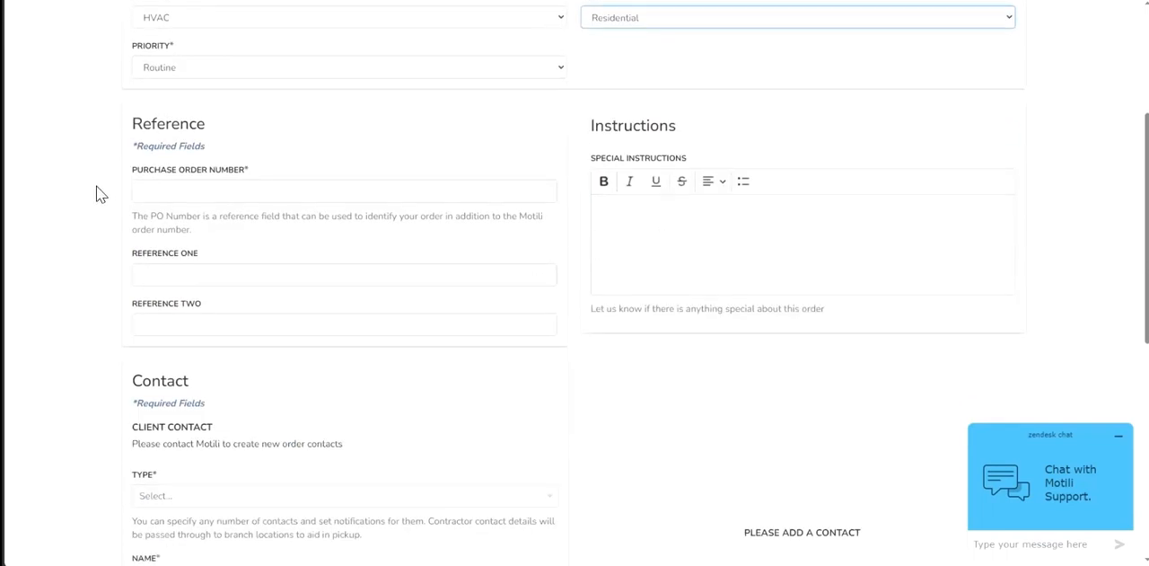
pyautogui.moveTo(132, 151); pyautogui.dragTo(150, 153)
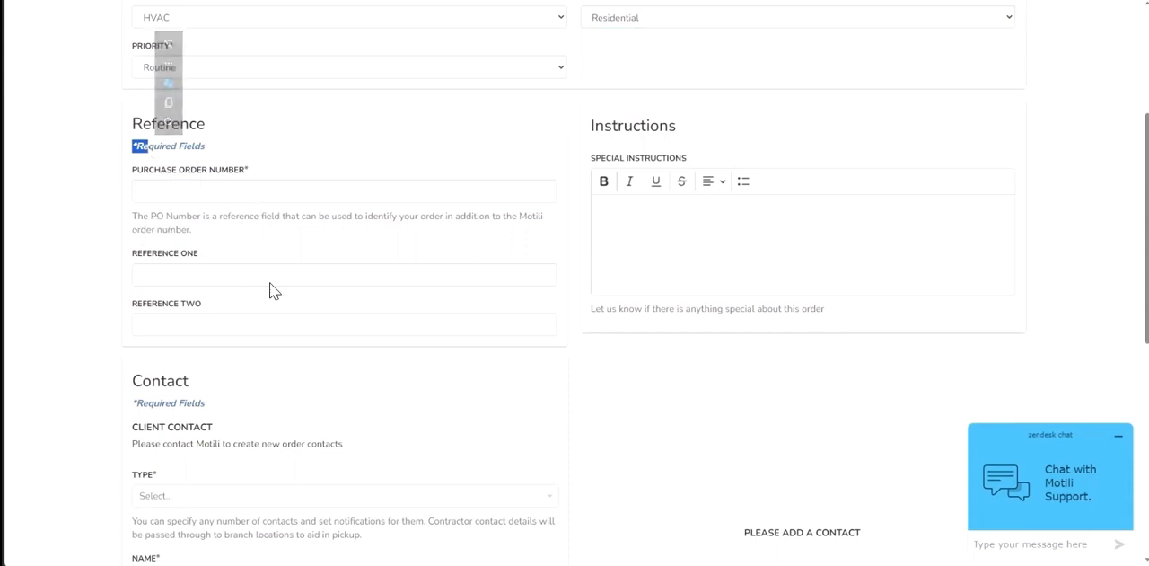
pyautogui.scroll(-4, 270, 296)
pyautogui.scroll(-1, 299, 351)
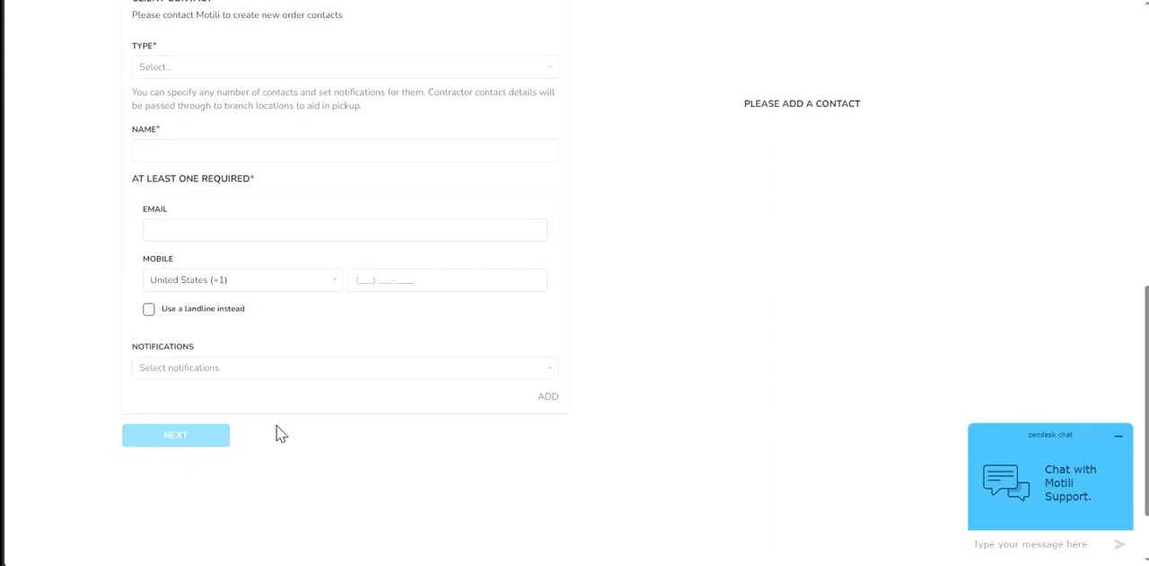
pyautogui.scroll(3, 277, 428)
pyautogui.scroll(2, 314, 409)
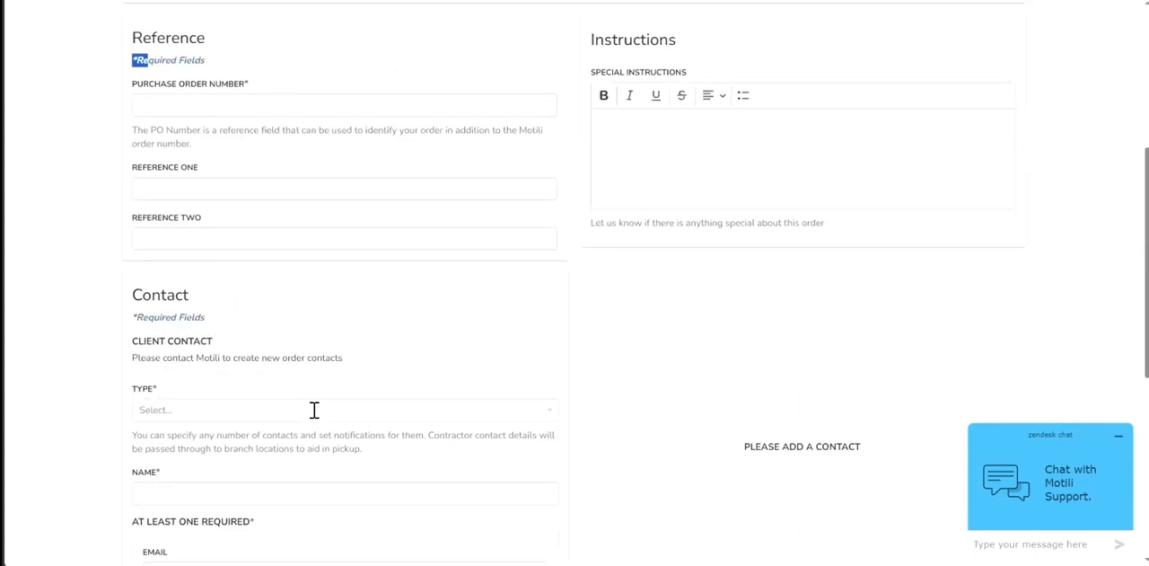
pyautogui.scroll(-2, 315, 409)
pyautogui.scroll(-2, 315, 408)
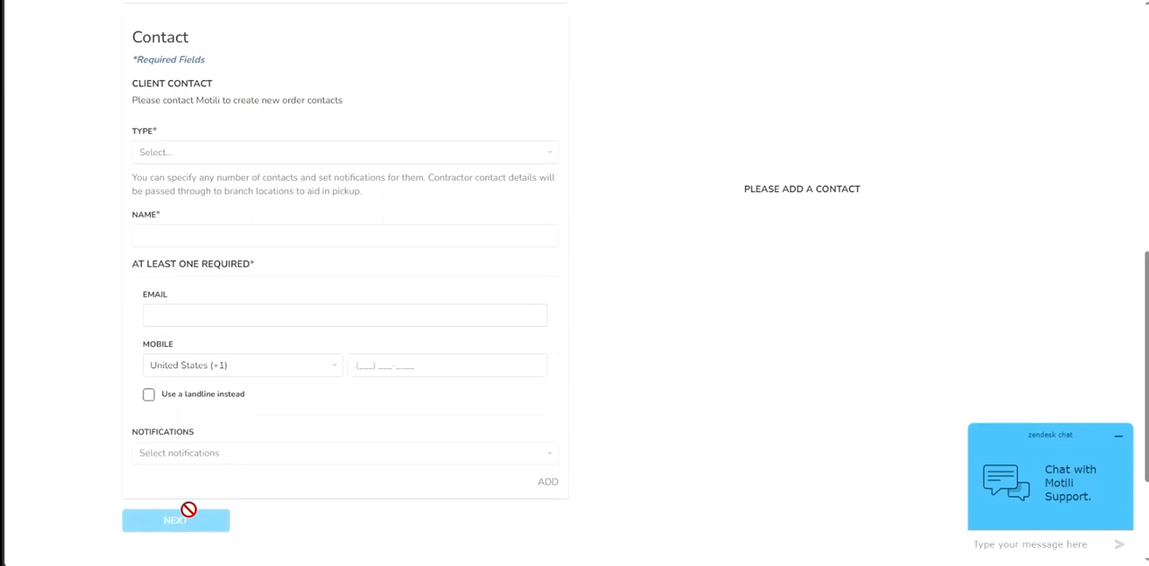
pyautogui.scroll(5, 289, 499)
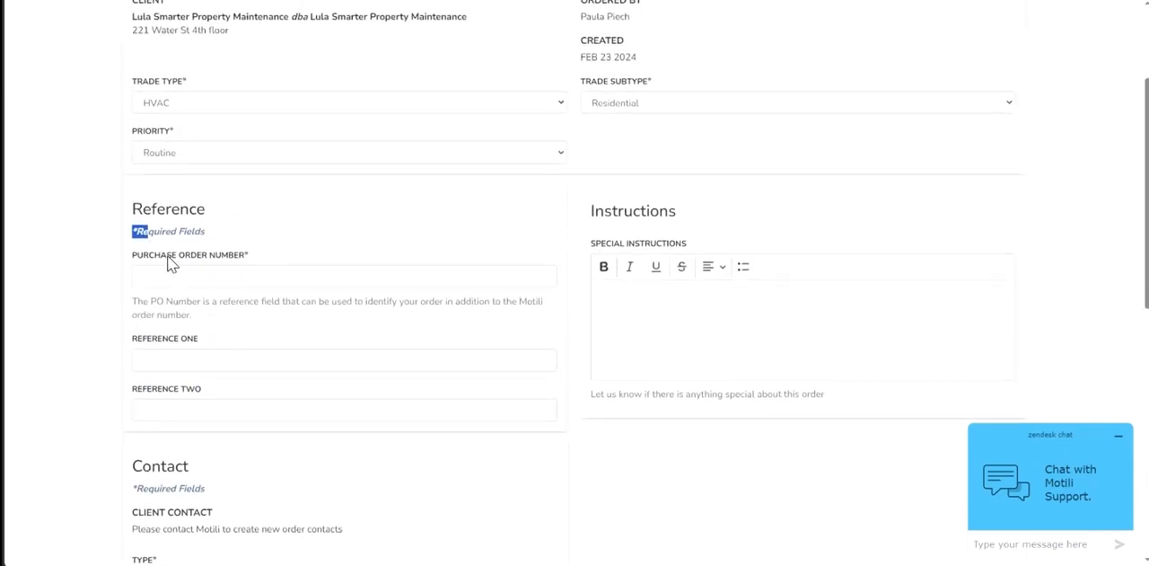
# - Enter the purchase order number in the Reference section
pyautogui.moveTo(144, 234); pyautogui.dragTo(134, 231)
pyautogui.click(203, 279)
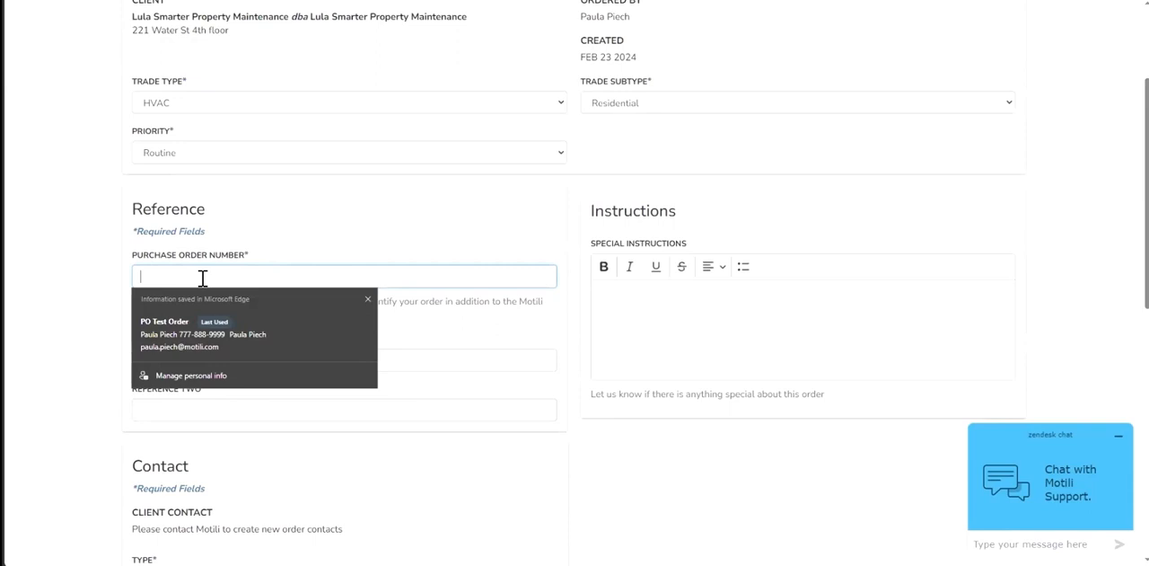
pyautogui.write('P')
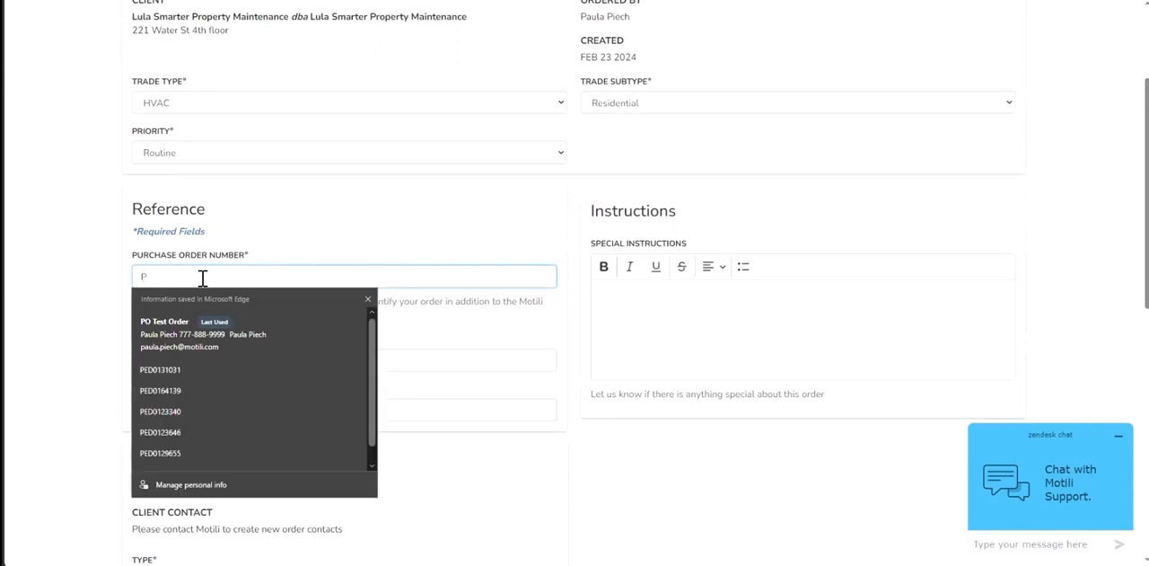
pyautogui.write('O Test 1234')
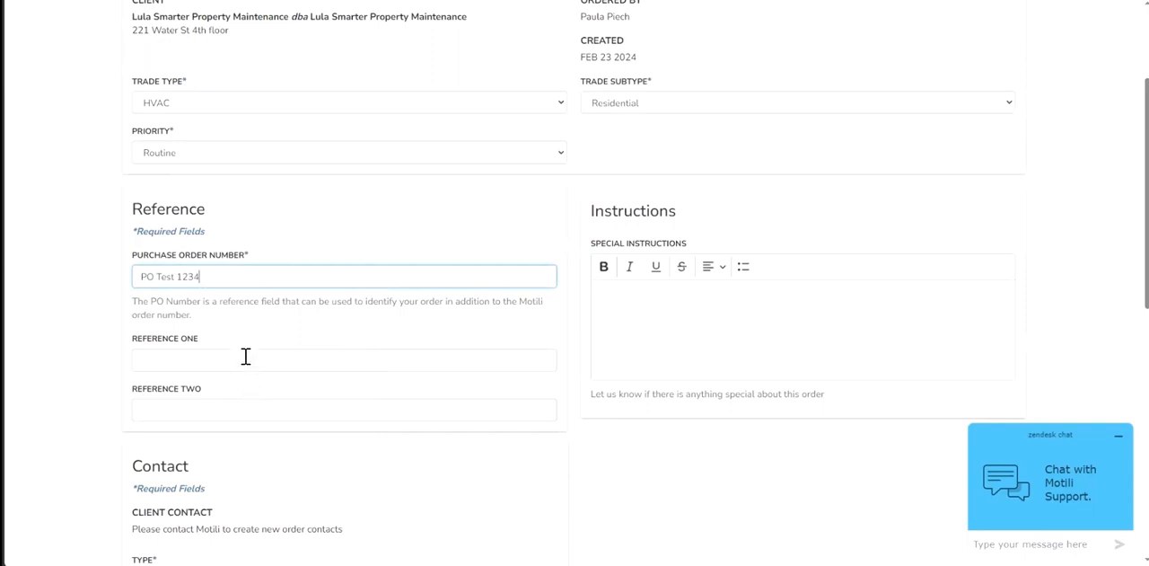
# - Fill in Reference One with the contact person's full name and phone number
pyautogui.click(246, 357)
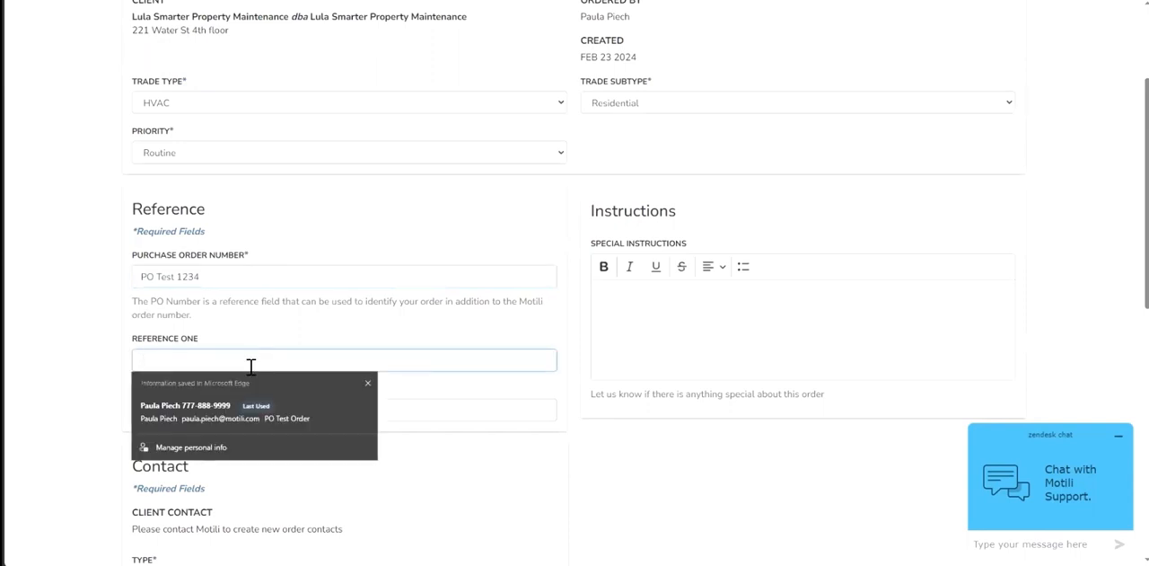
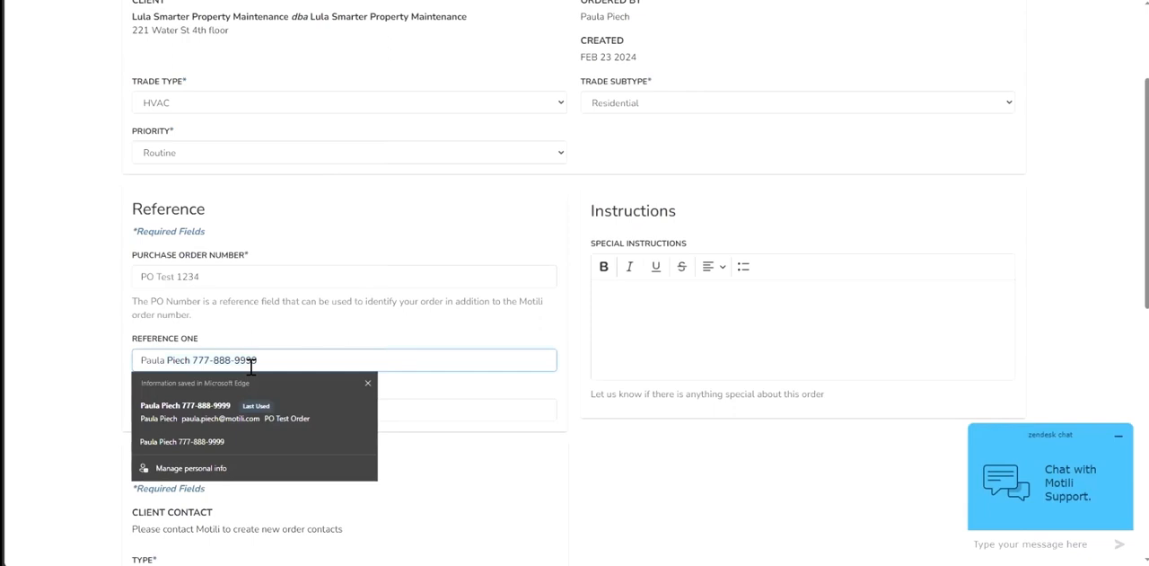
pyautogui.press('BackSpace')
pyautogui.press('BackSpace')
pyautogui.press('BackSpace')
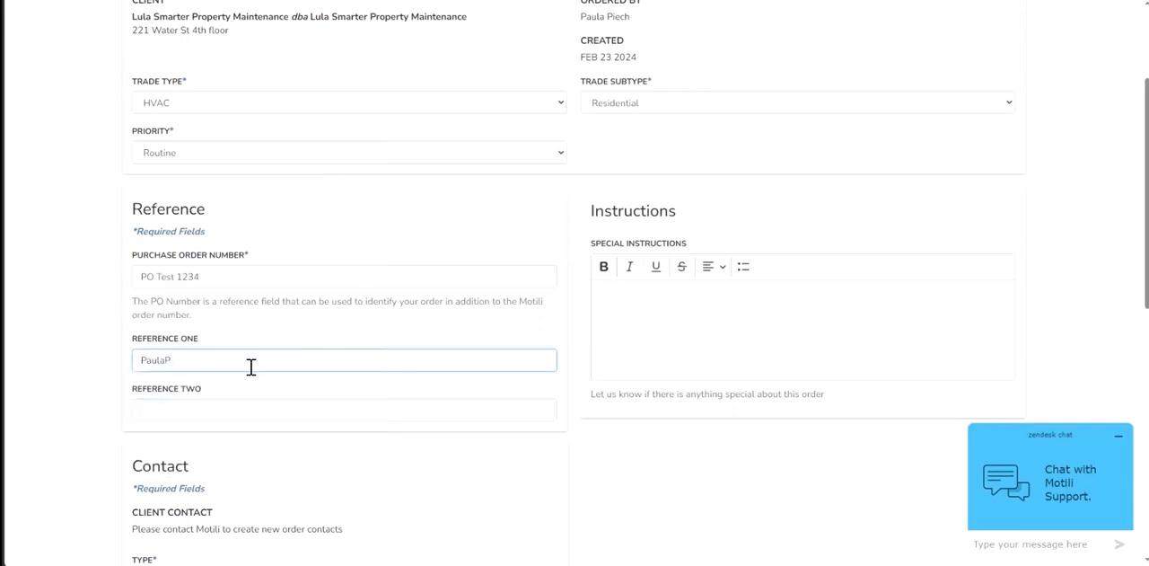
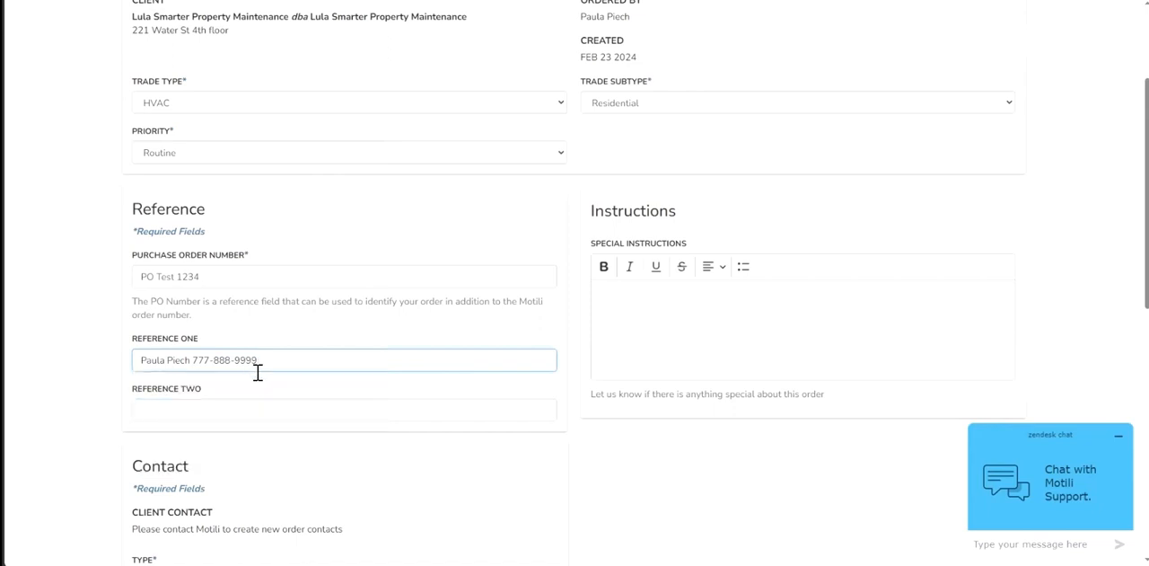
# - Dismiss the saved-entry suggestion for Reference Two and enter the street address with unit number there
pyautogui.click(302, 416)
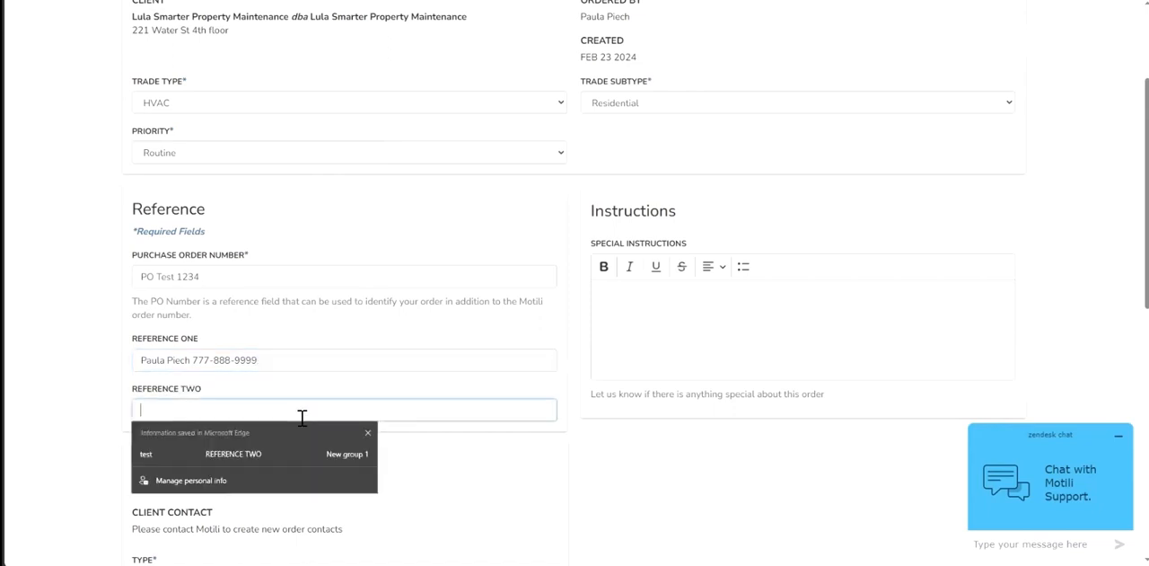
pyautogui.click(368, 433)
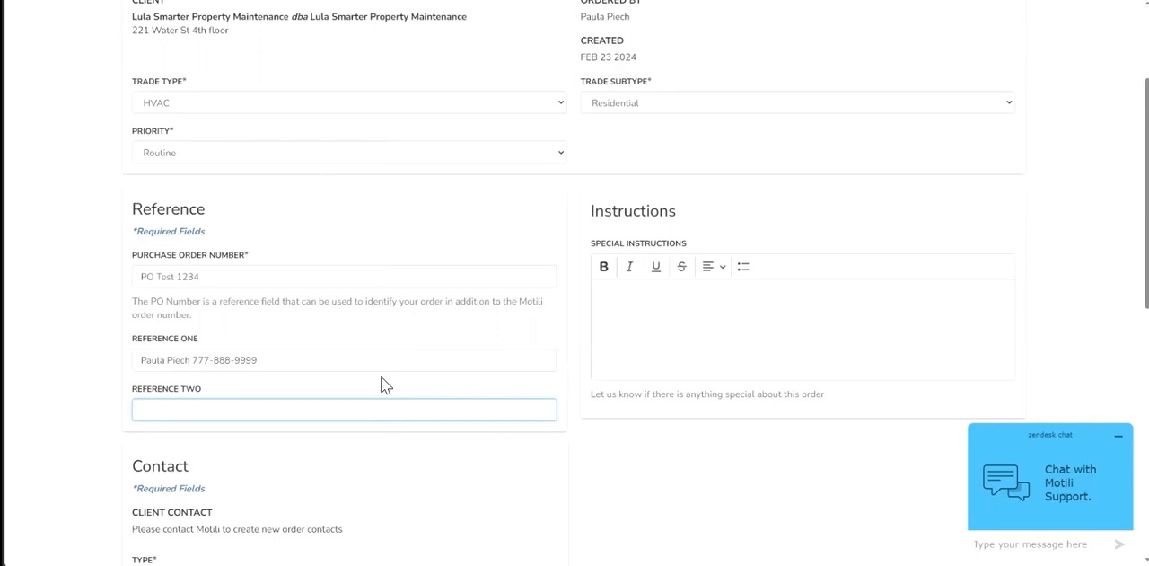
pyautogui.press('Tab')
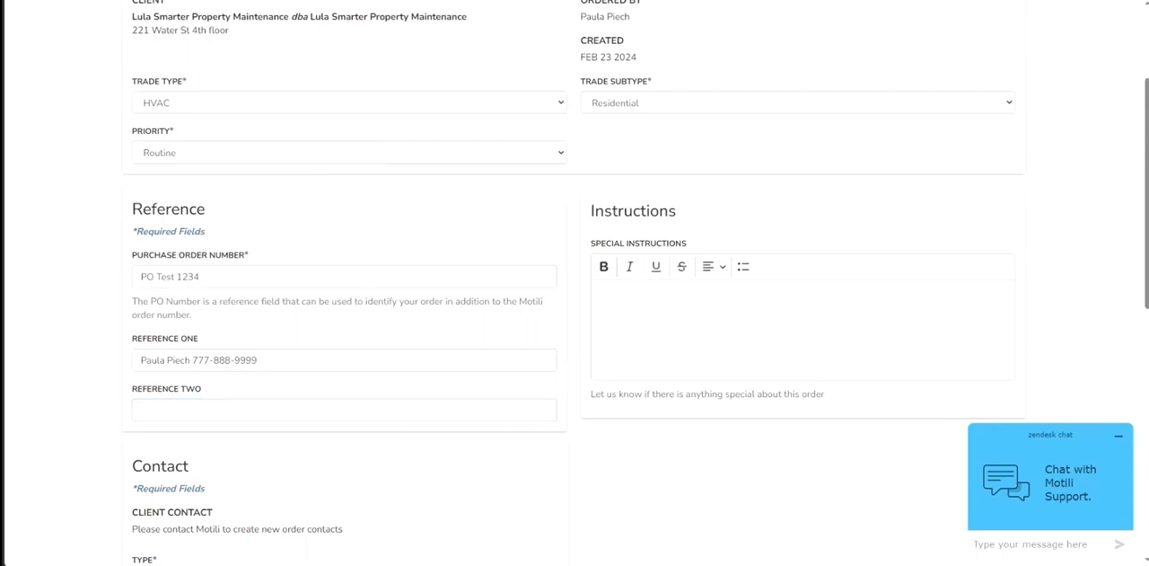
pyautogui.click(251, 409)
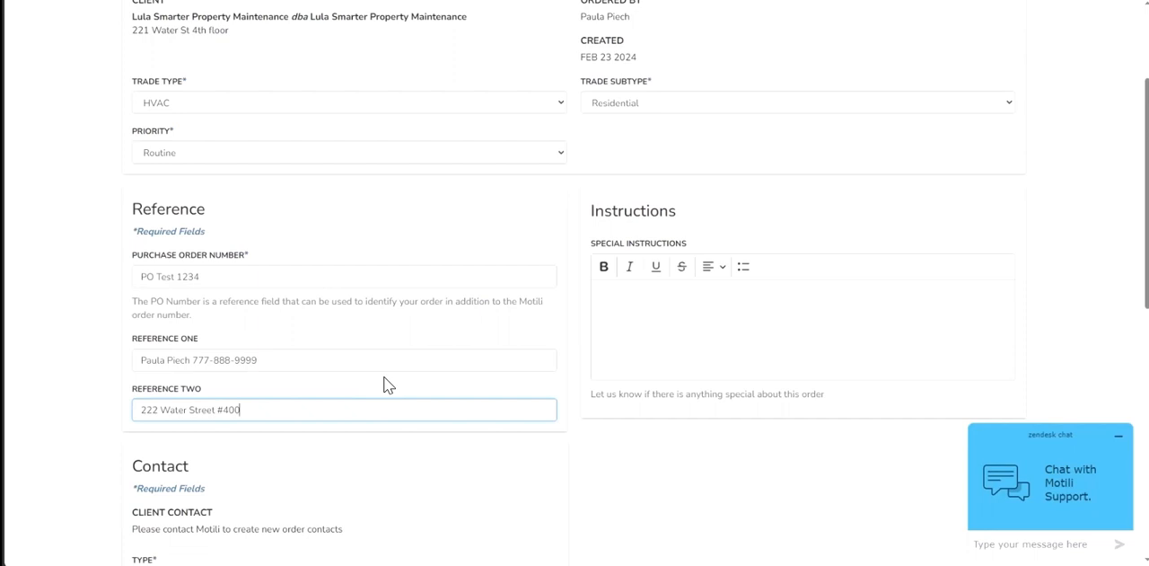
# - Set the client contact type to Contractor and fill in the contact's name and e-mail from the saved personal info
pyautogui.scroll(-4, 386, 384)
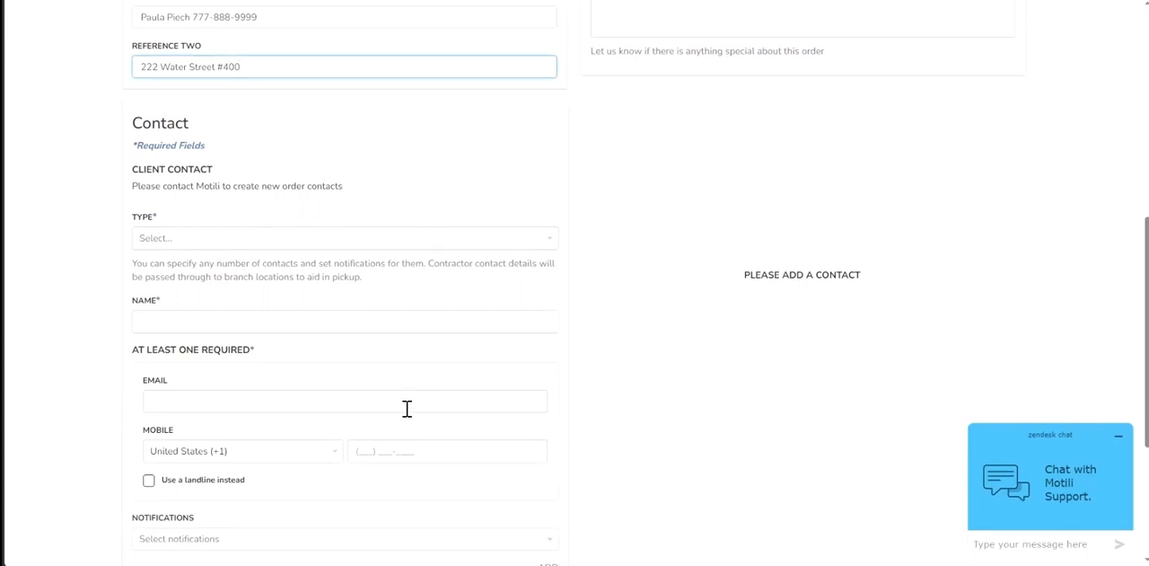
pyautogui.click(274, 238)
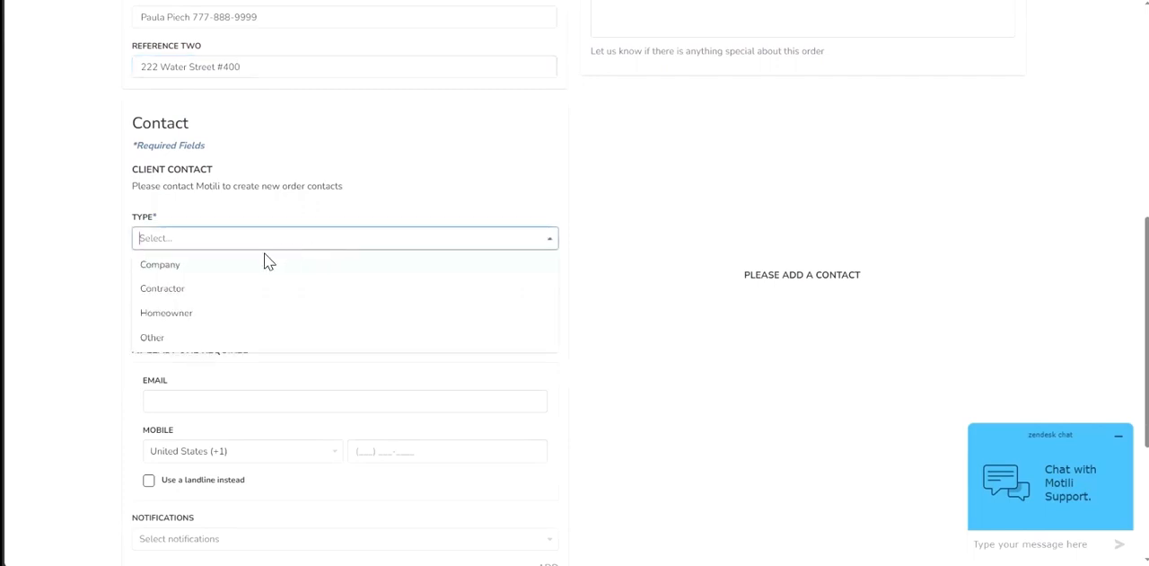
pyautogui.click(206, 289)
pyautogui.click(227, 322)
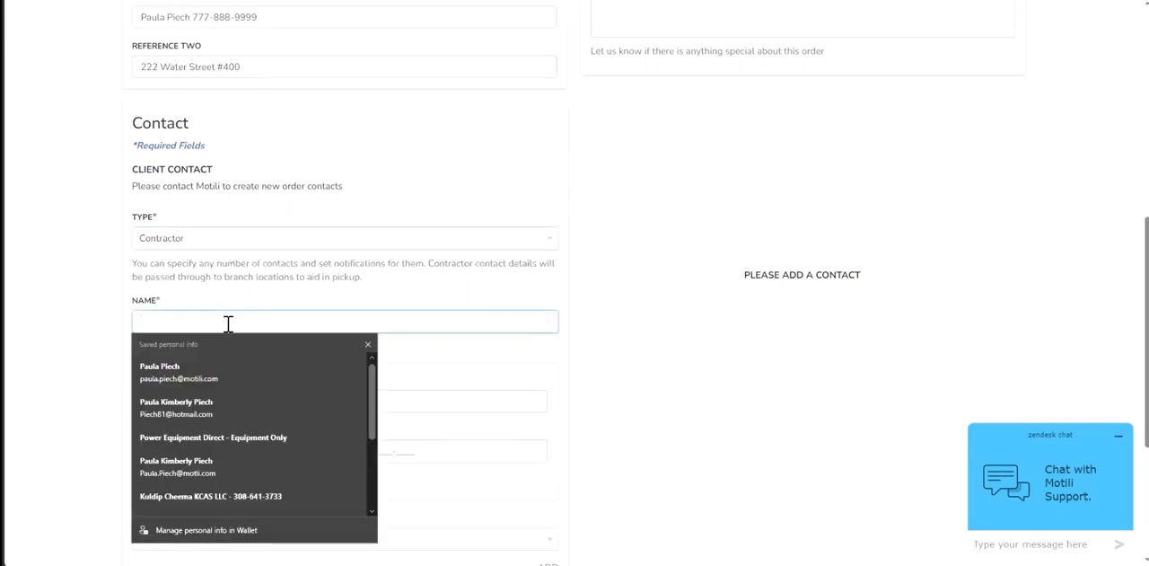
pyautogui.click(186, 359)
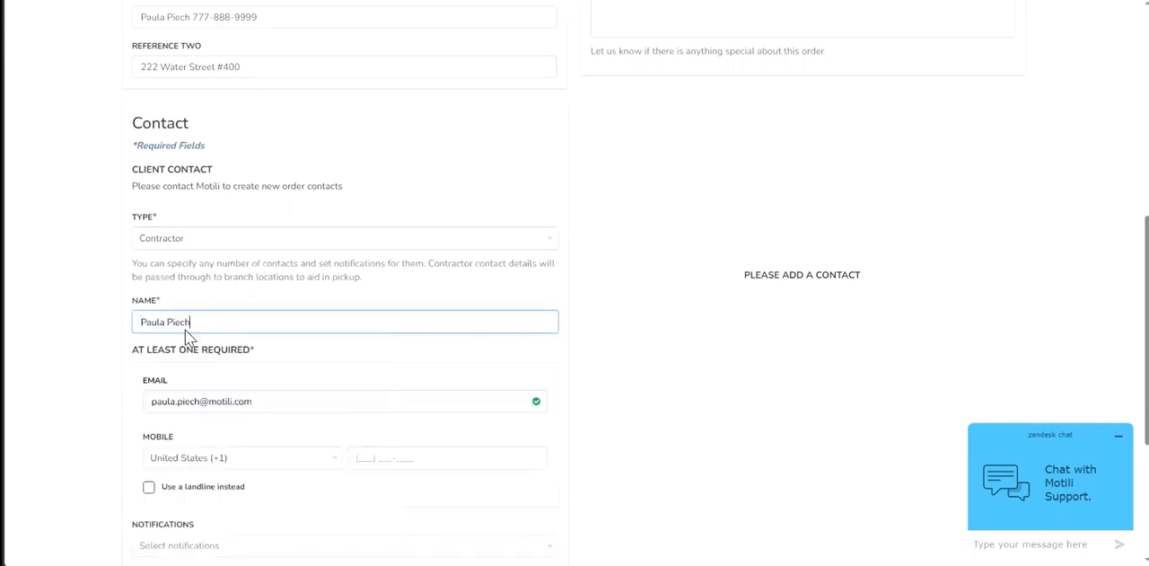
pyautogui.click(260, 316)
pyautogui.click(467, 406)
pyautogui.click(450, 370)
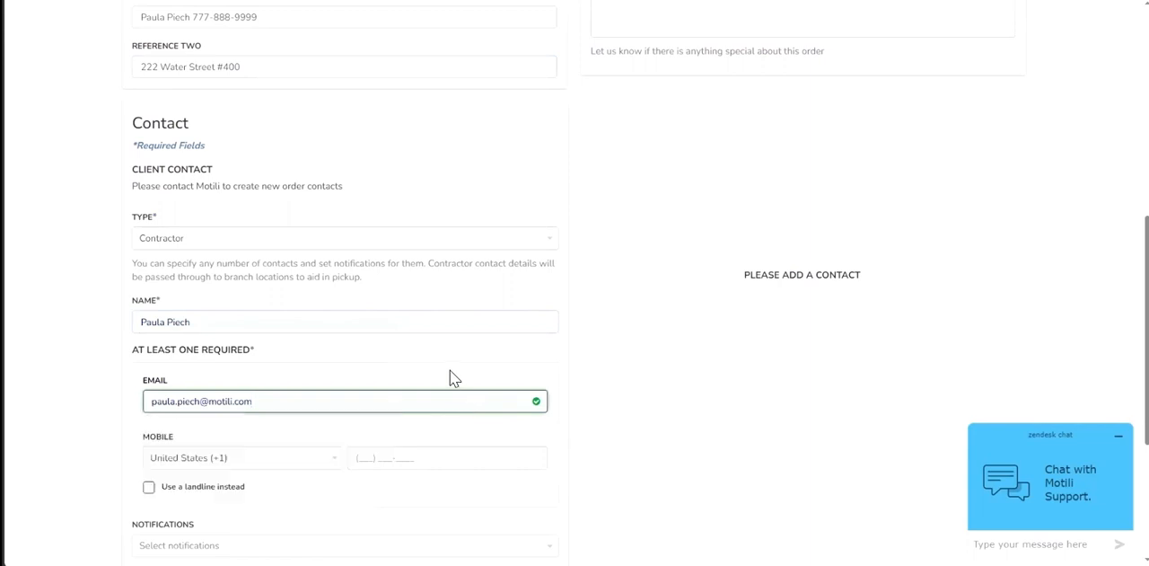
# - Choose the Ready for Pickup notification for the contractor contact and add the contact to the order
pyautogui.scroll(-1, 445, 372)
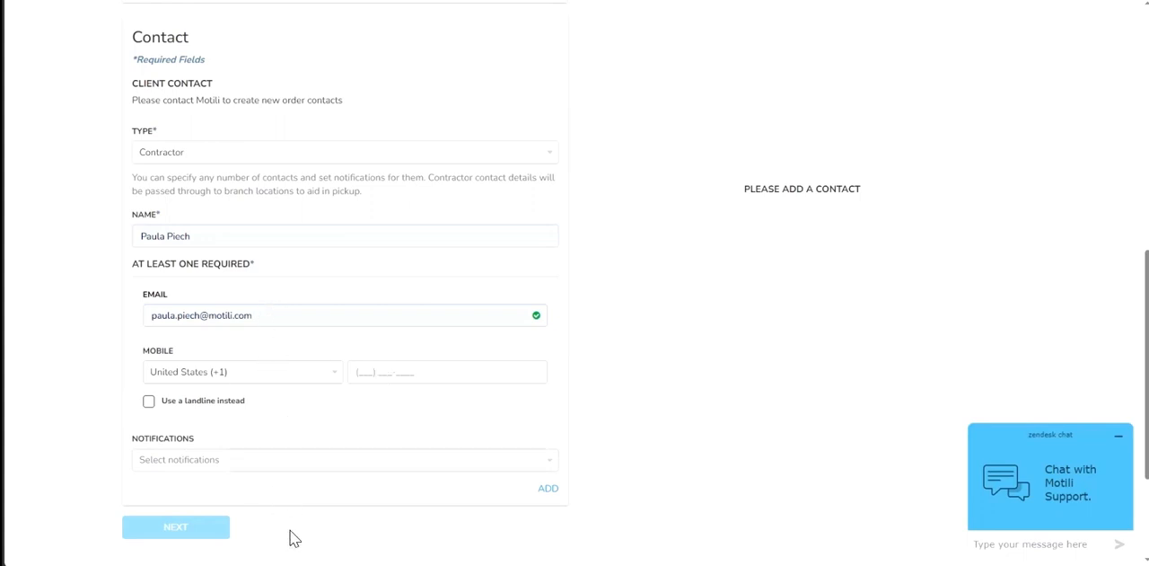
pyautogui.click(327, 463)
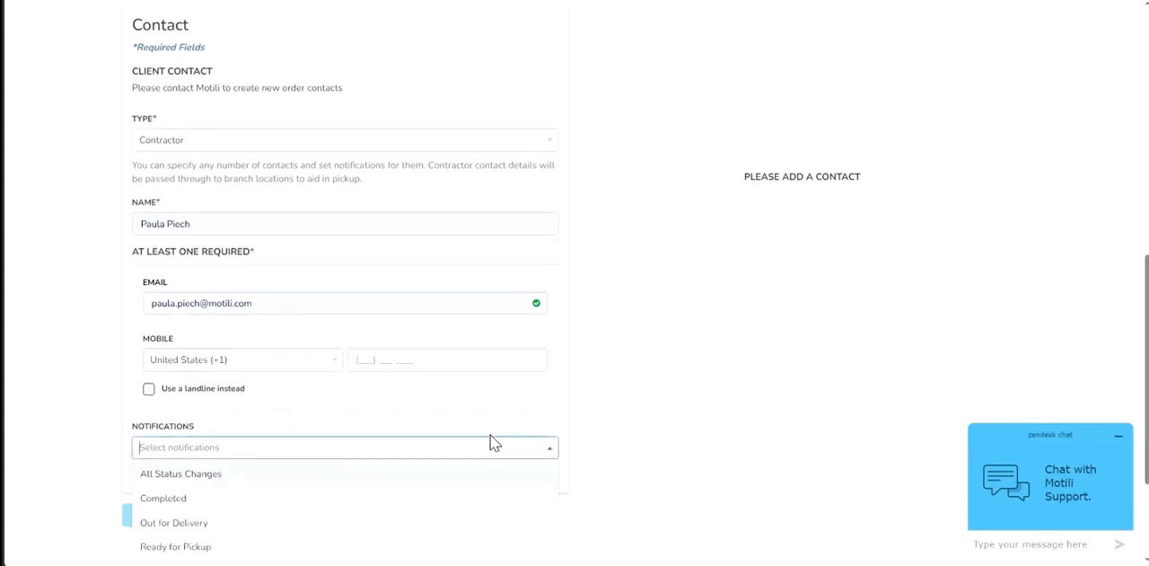
pyautogui.scroll(-1, 498, 428)
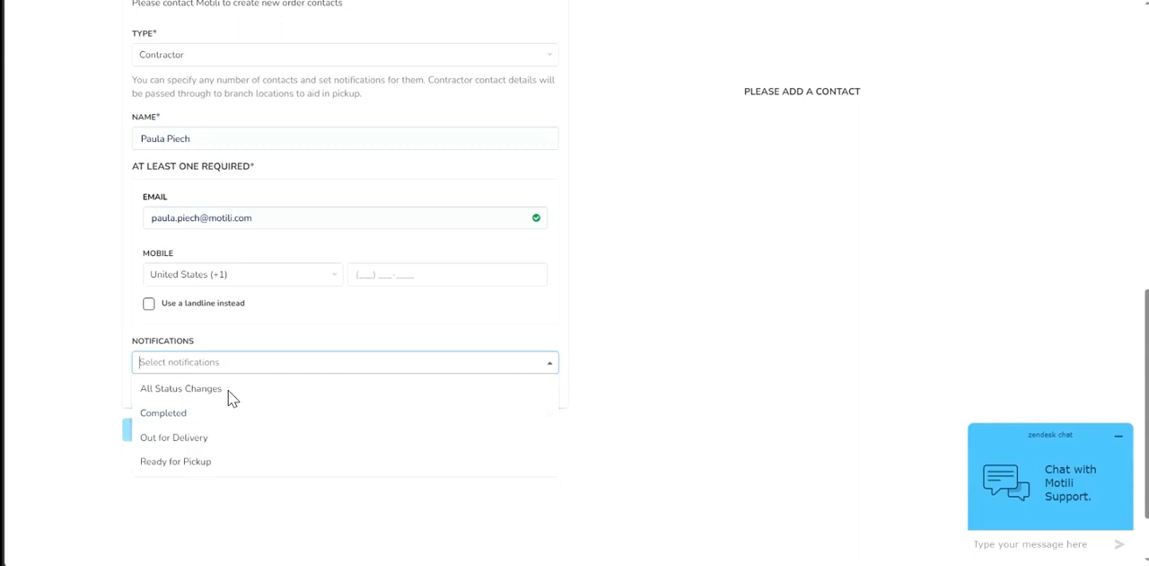
pyautogui.click(220, 463)
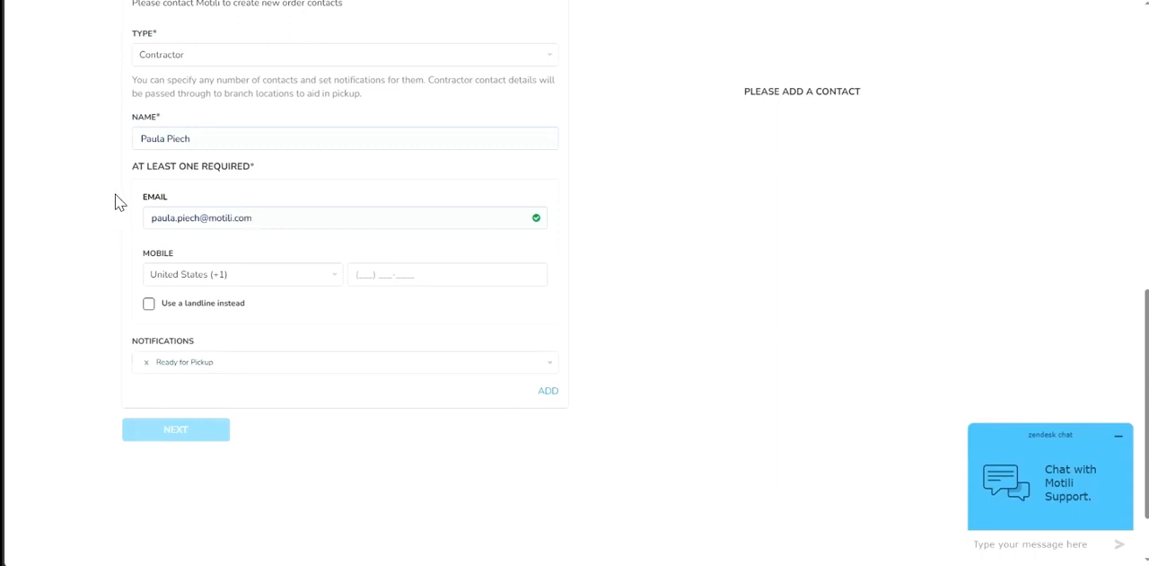
pyautogui.click(548, 394)
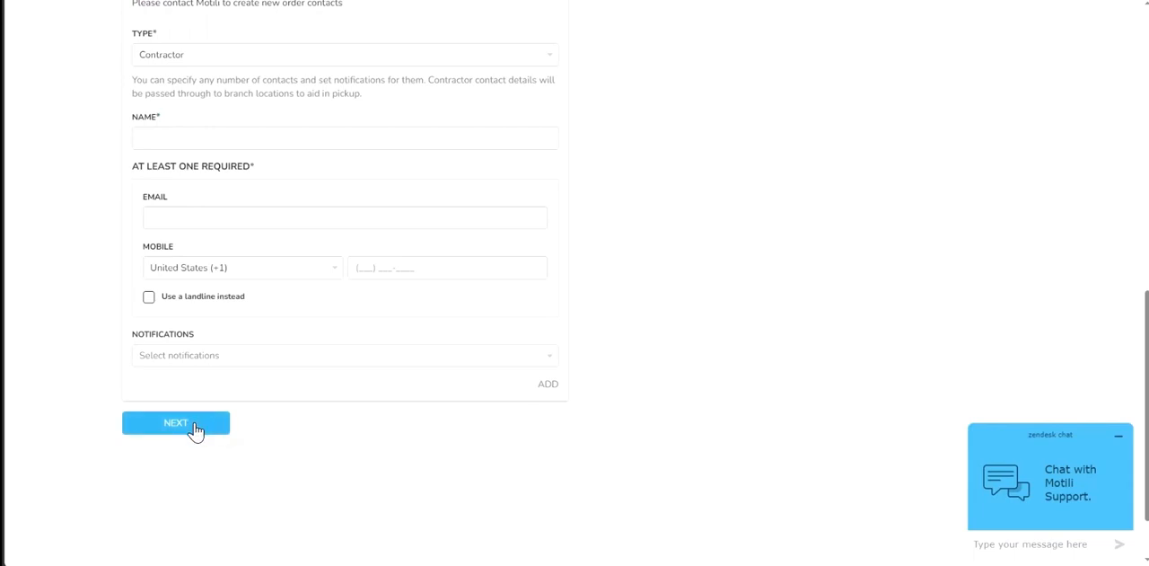
# - Open the order's Special Instructions text area for editing
pyautogui.scroll(1, 767, 308)
pyautogui.scroll(3, 768, 306)
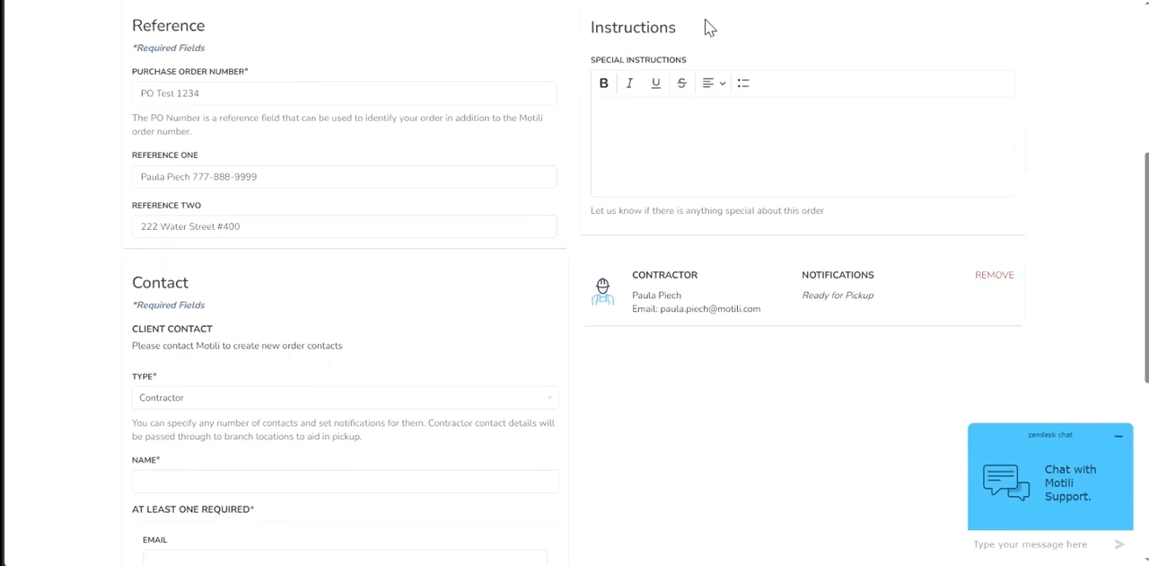
pyautogui.moveTo(688, 61); pyautogui.dragTo(590, 62)
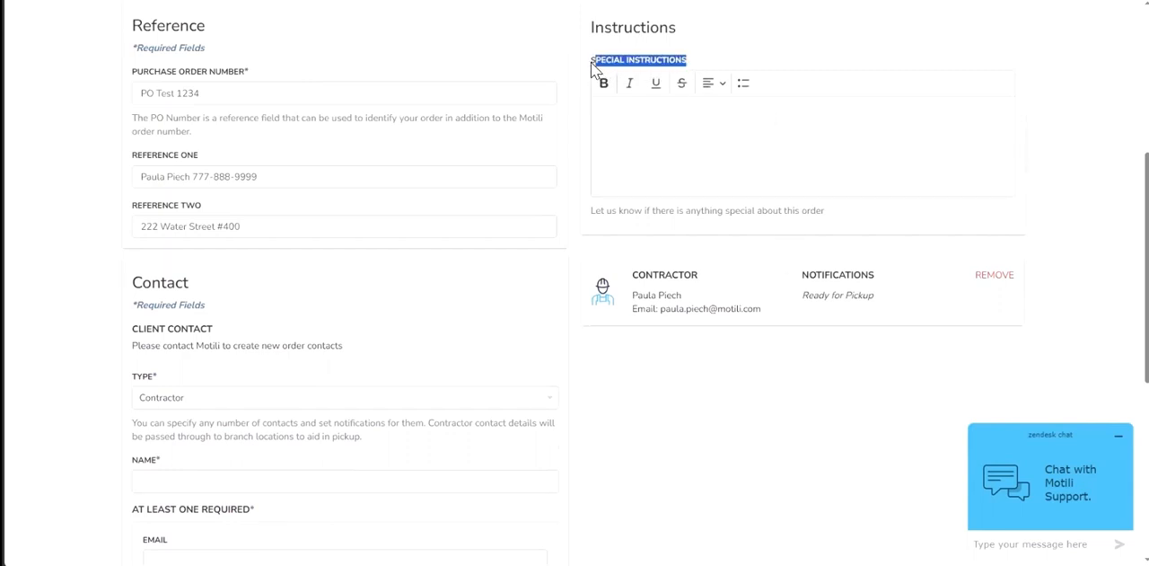
pyautogui.click(680, 127)
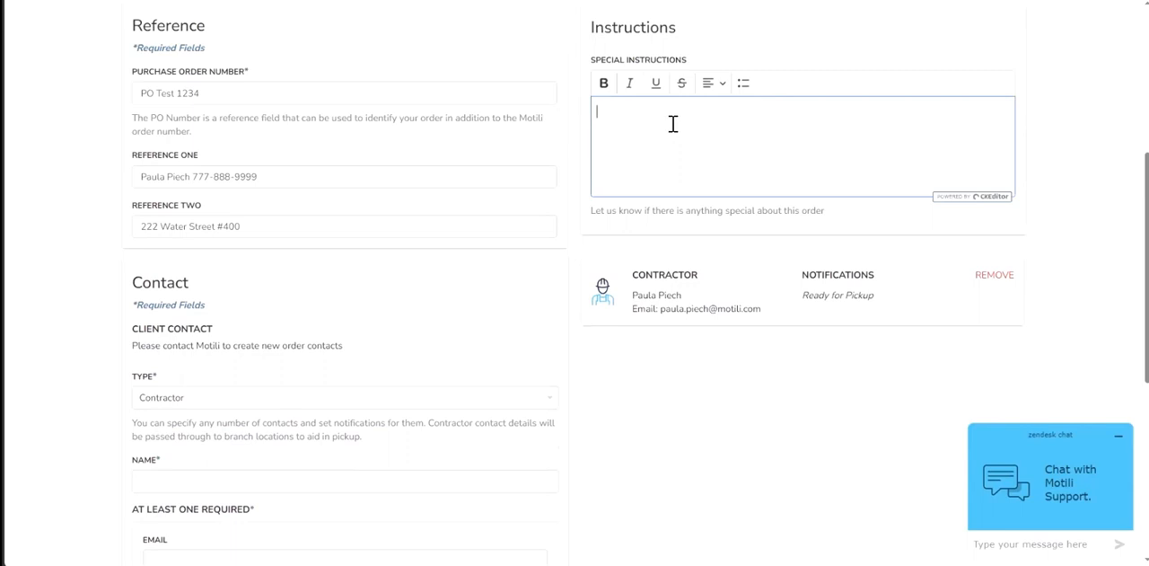